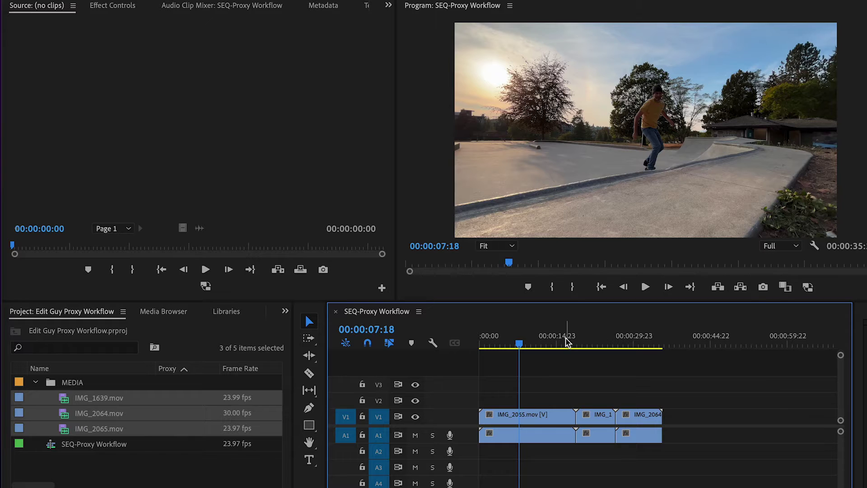
Move the sequence playhead back to 00:00:06:06 on the timeline ruler
{"action": "left_click", "coordinate": [512, 345]}
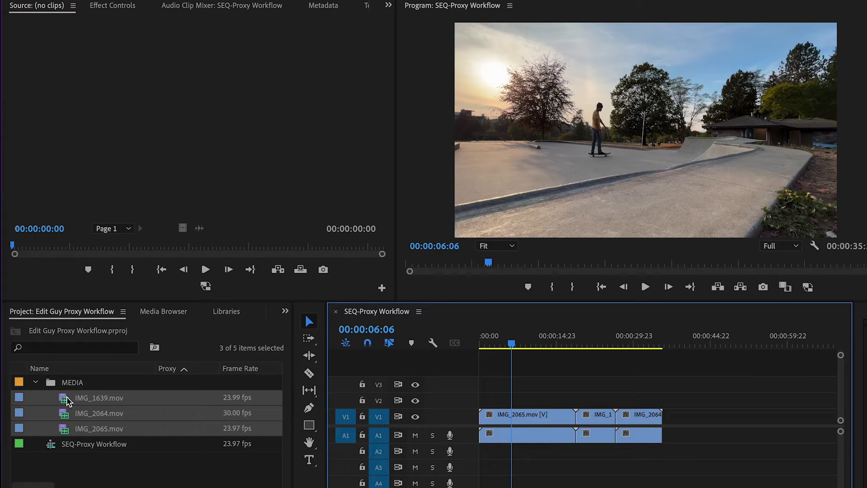
Create watermarked H.264 Low Resolution proxies for IMG_1639, IMG_2064 and IMG_2065
{"action": "right_click", "coordinate": [67, 400]}
{"action": "mouse_move", "coordinate": [128, 363]}
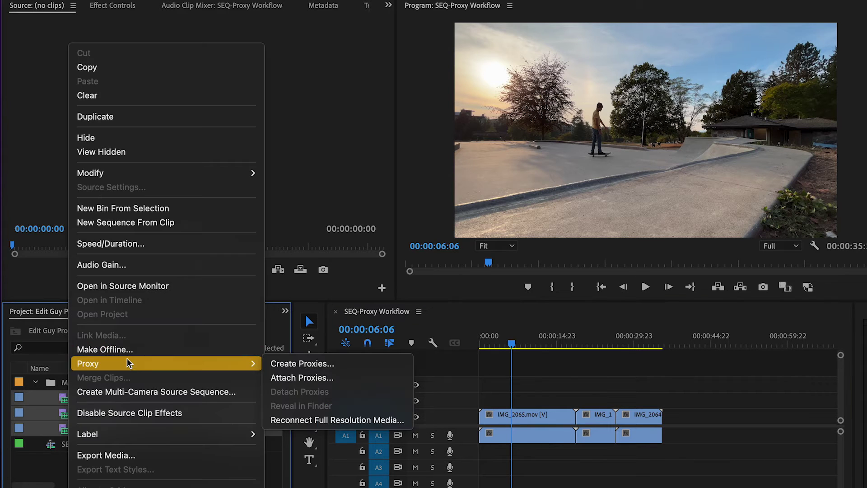
{"action": "left_click", "coordinate": [306, 365]}
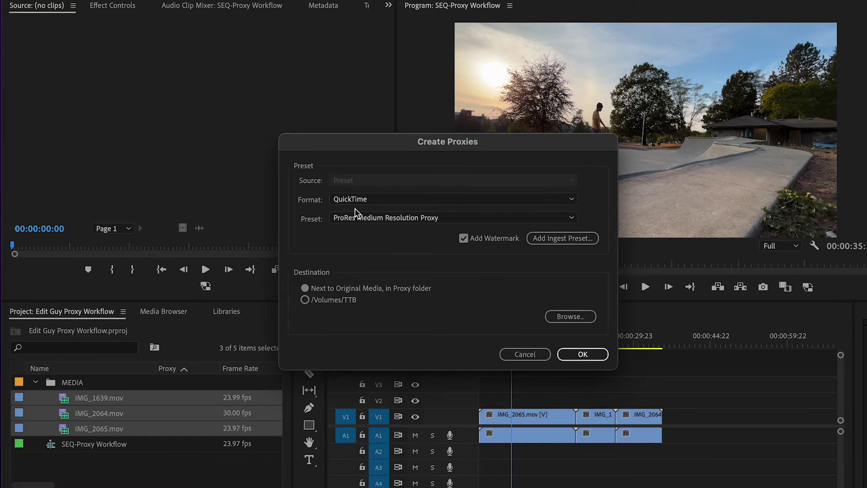
{"action": "left_click", "coordinate": [367, 199]}
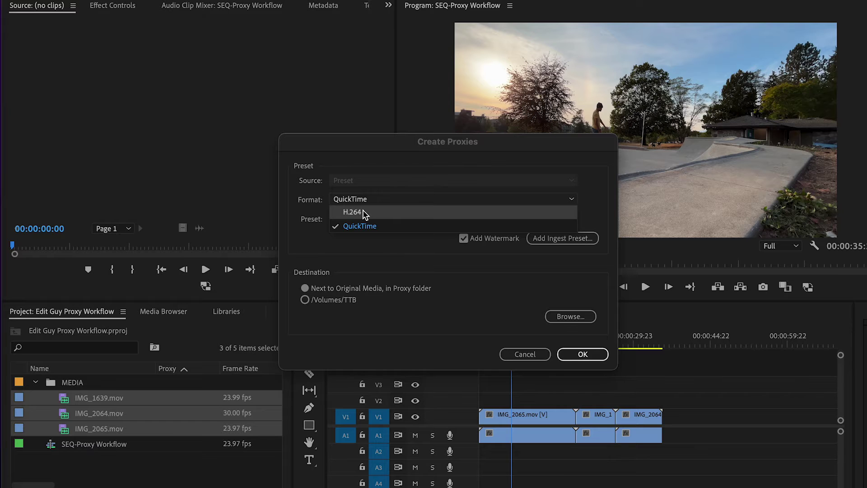
{"action": "left_click", "coordinate": [353, 212]}
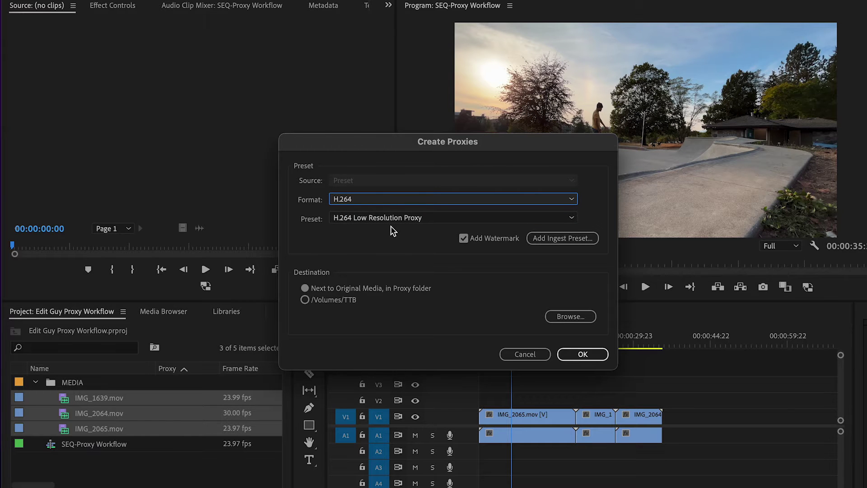
{"action": "left_click", "coordinate": [464, 238]}
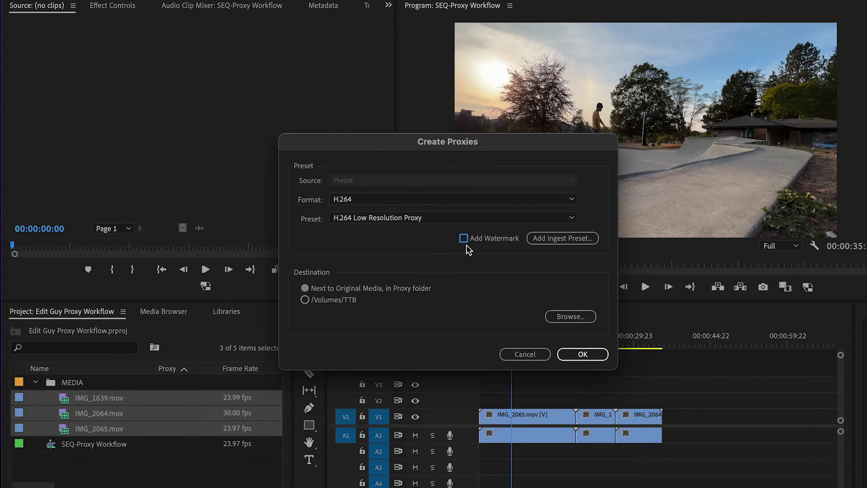
{"action": "left_click", "coordinate": [464, 238]}
{"action": "left_click", "coordinate": [584, 355]}
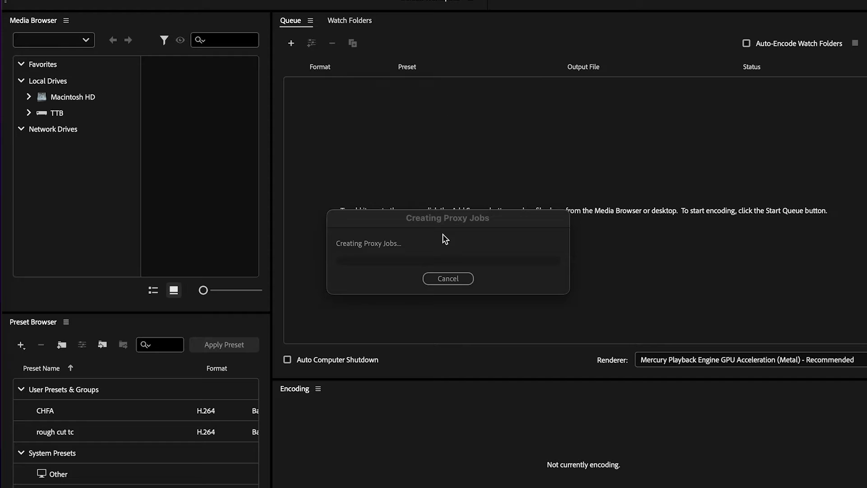
Allow Media Encoder to encode the three proxies, then return to Premiere Pro
{"action": "left_click", "coordinate": [485, 180]}
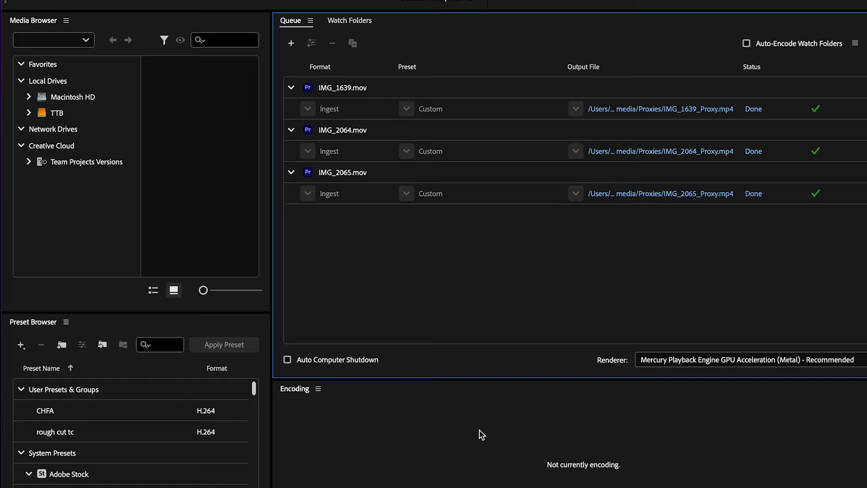
{"action": "key", "text": "super+Tab"}
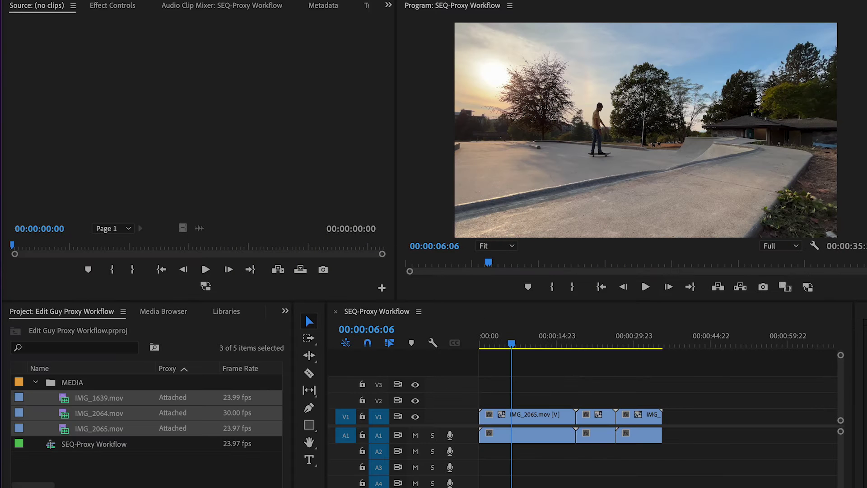
{"action": "left_click", "coordinate": [181, 371]}
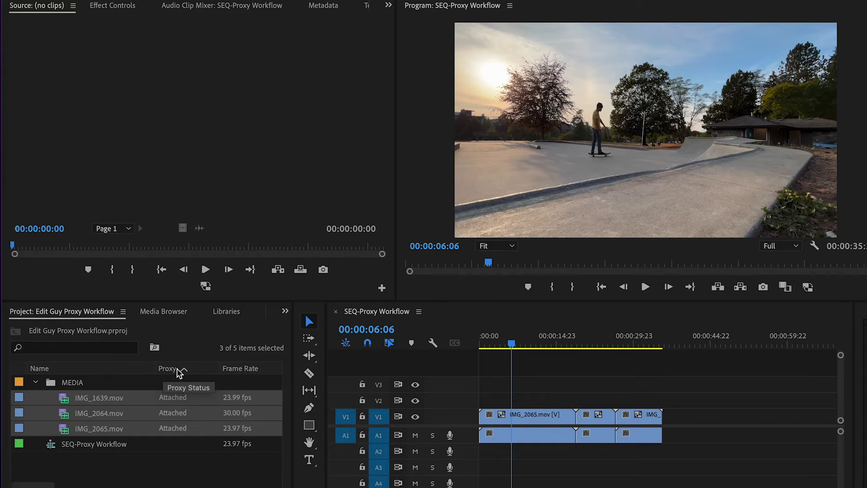
{"action": "right_click", "coordinate": [179, 373]}
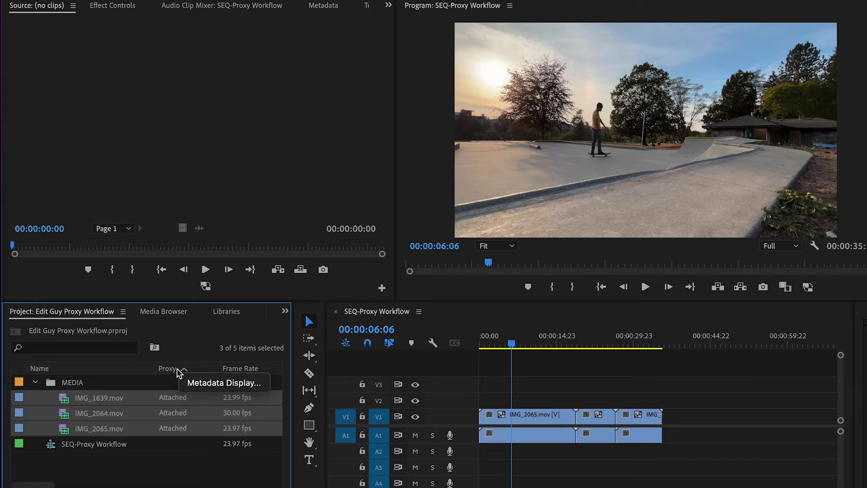
{"action": "left_click", "coordinate": [208, 384]}
{"action": "type", "text": "p"}
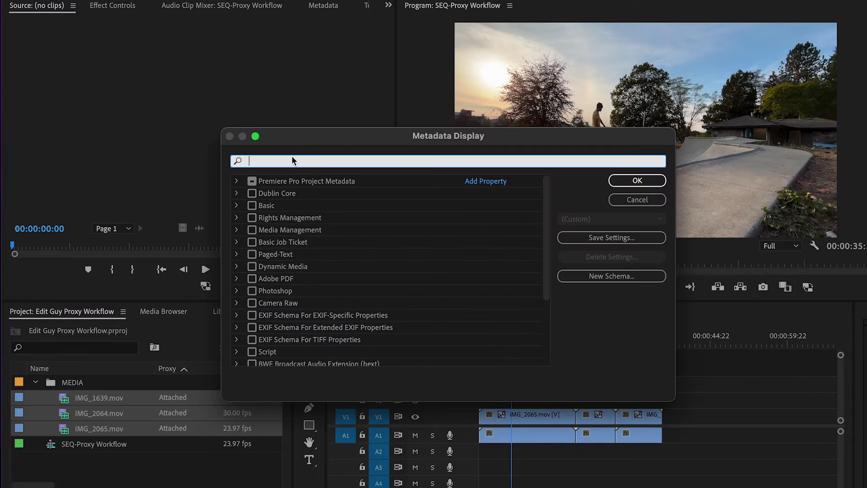
{"action": "type", "text": "roxy"}
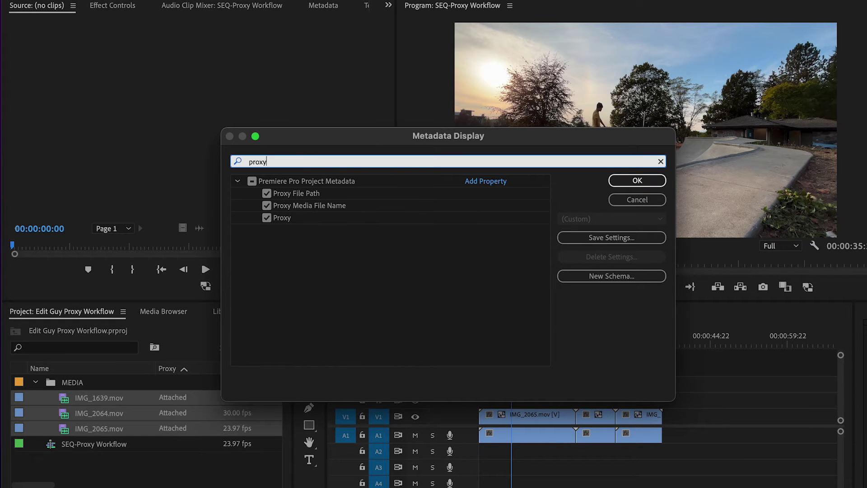
{"action": "left_click", "coordinate": [640, 180]}
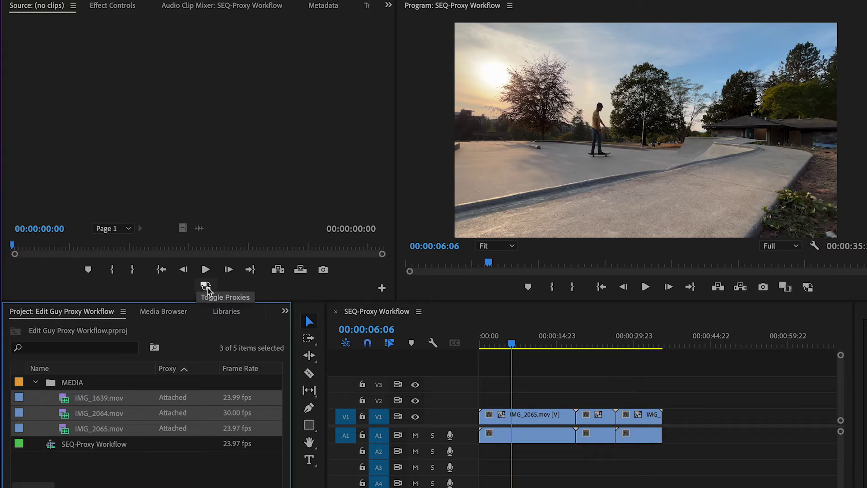
Turn on Toggle Proxies in the Source and Program monitors and confirm the Button Editor layout
{"action": "left_click", "coordinate": [206, 288]}
{"action": "left_click", "coordinate": [808, 288]}
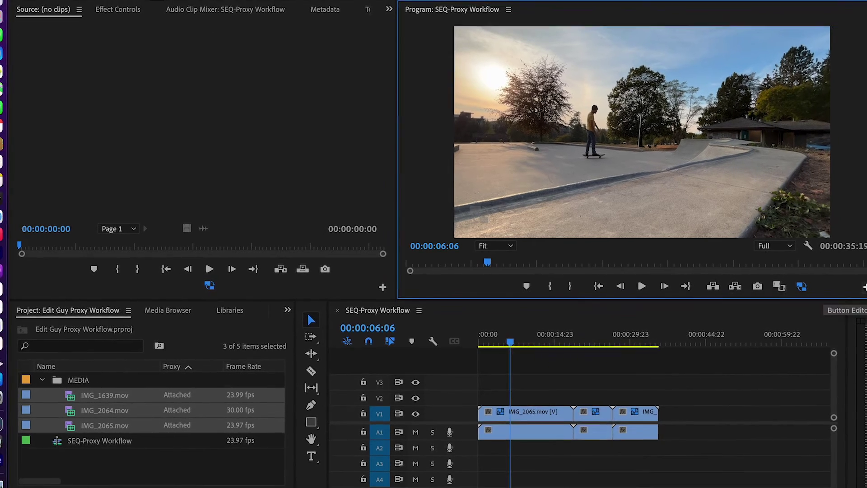
{"action": "left_click", "coordinate": [852, 287]}
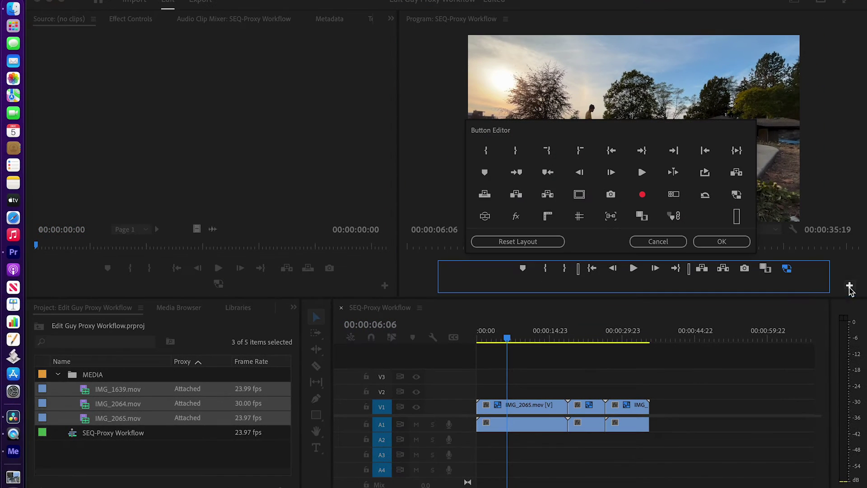
{"action": "left_click", "coordinate": [737, 242]}
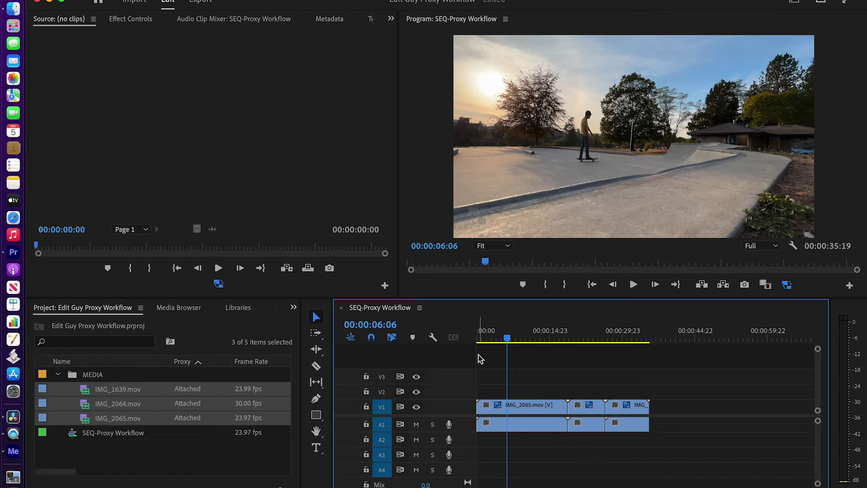
{"action": "key", "text": "super+Tab"}
{"action": "key", "text": "super+Tab"}
{"action": "key", "text": "super+Tab"}
{"action": "key", "text": "super+Tab"}
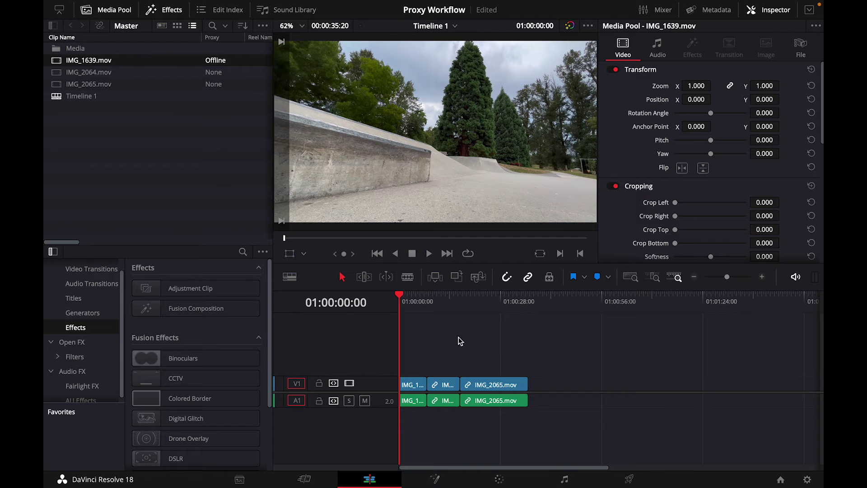
{"action": "left_click_drag", "start_coordinate": [61, 84], "coordinate": [63, 61]}
{"action": "right_click", "coordinate": [63, 64]}
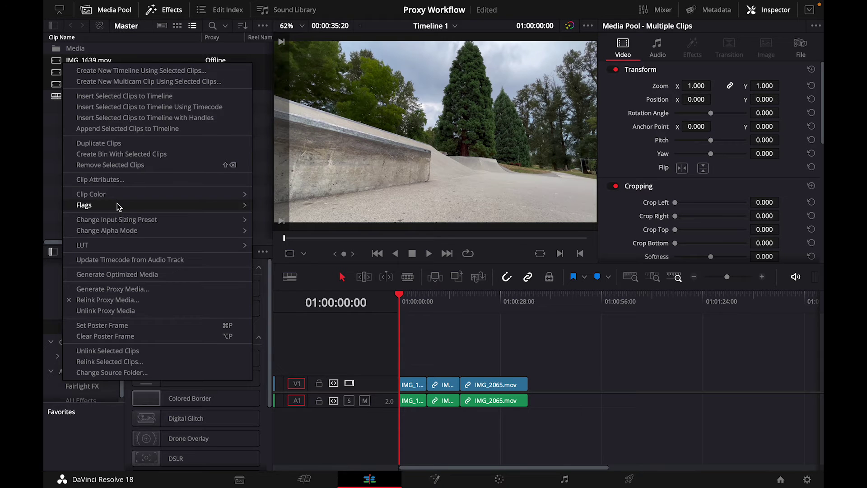
{"action": "left_click", "coordinate": [55, 183]}
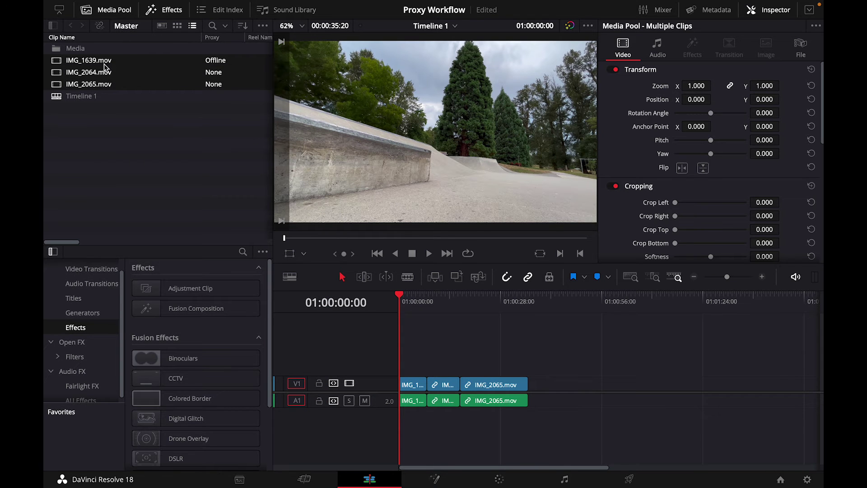
{"action": "left_click", "coordinate": [807, 480]}
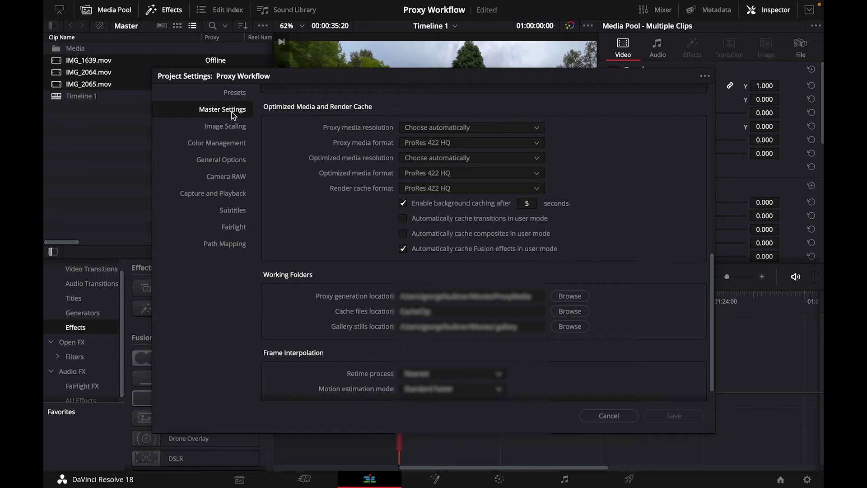
Set Proxy media resolution to Quarter and Proxy media format to H.264 in Master Settings
{"action": "scroll", "coordinate": [605, 231], "scroll_direction": "down", "scroll_amount": 1}
{"action": "scroll", "coordinate": [604, 231], "scroll_direction": "up", "scroll_amount": 3}
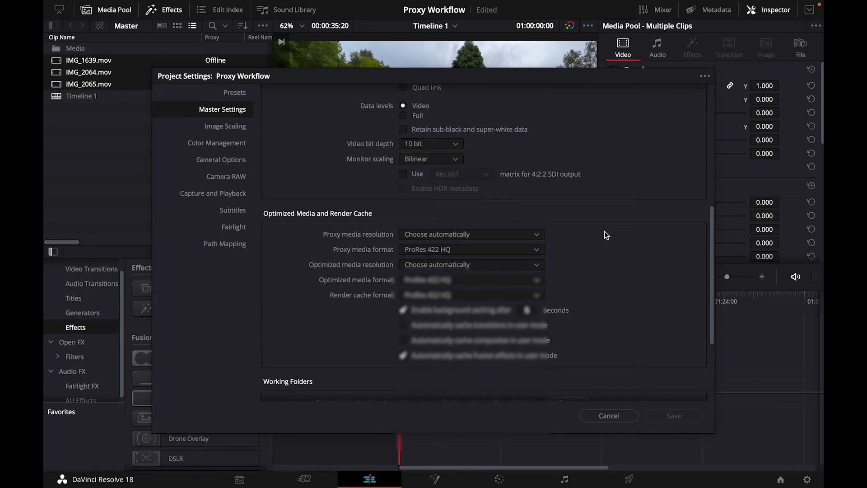
{"action": "scroll", "coordinate": [604, 231], "scroll_direction": "down", "scroll_amount": 3}
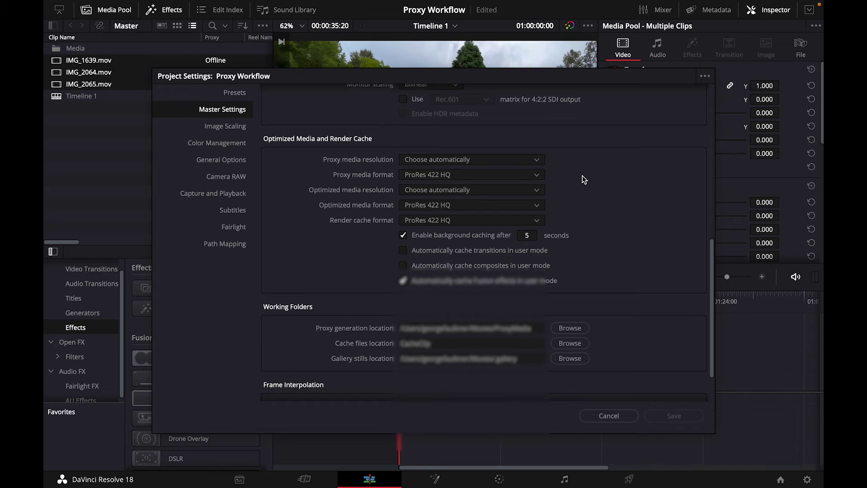
{"action": "left_click", "coordinate": [477, 161]}
{"action": "left_click", "coordinate": [448, 194]}
{"action": "left_click", "coordinate": [479, 178]}
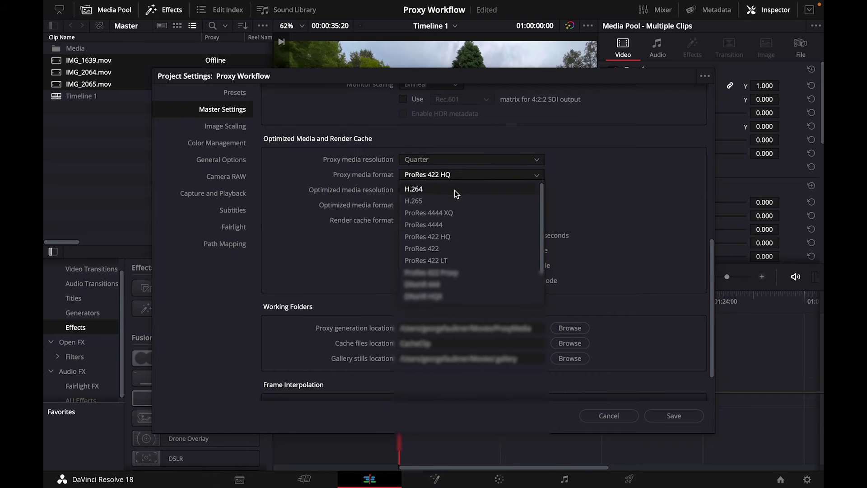
{"action": "left_click", "coordinate": [422, 190]}
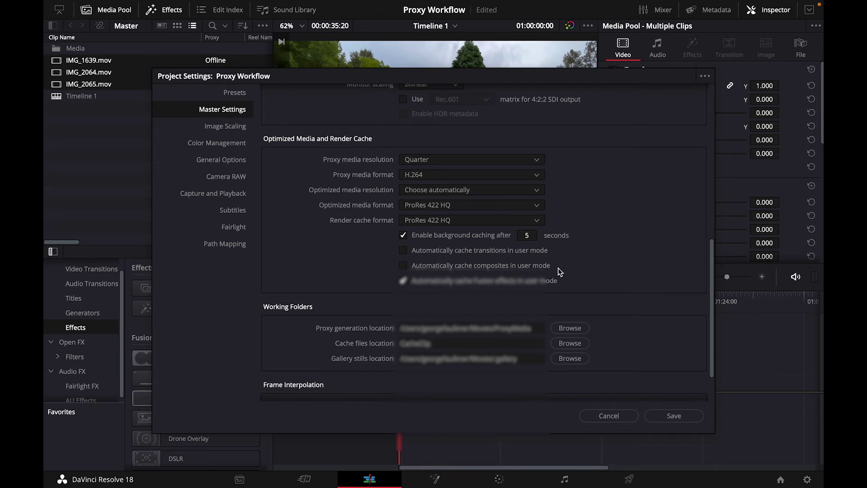
{"action": "scroll", "coordinate": [608, 296], "scroll_direction": "down", "scroll_amount": 2}
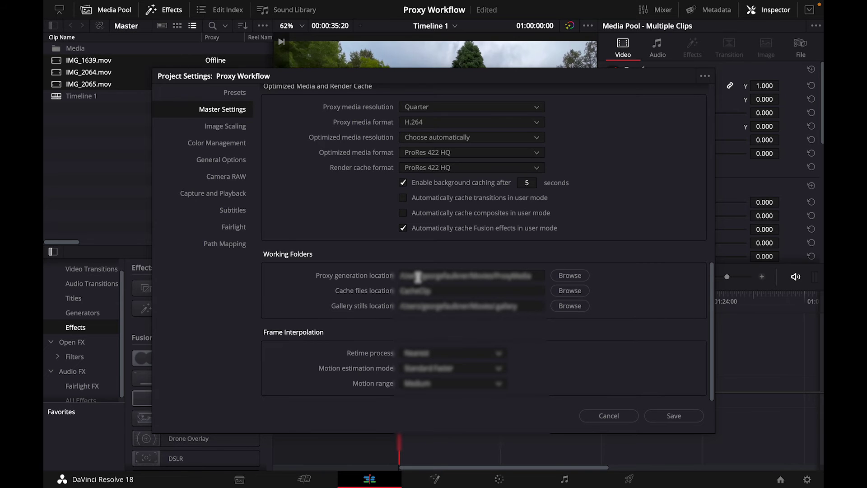
Set the proxy generation location to the ProxyMedia folder on TTB and save the settings
{"action": "left_click", "coordinate": [576, 278]}
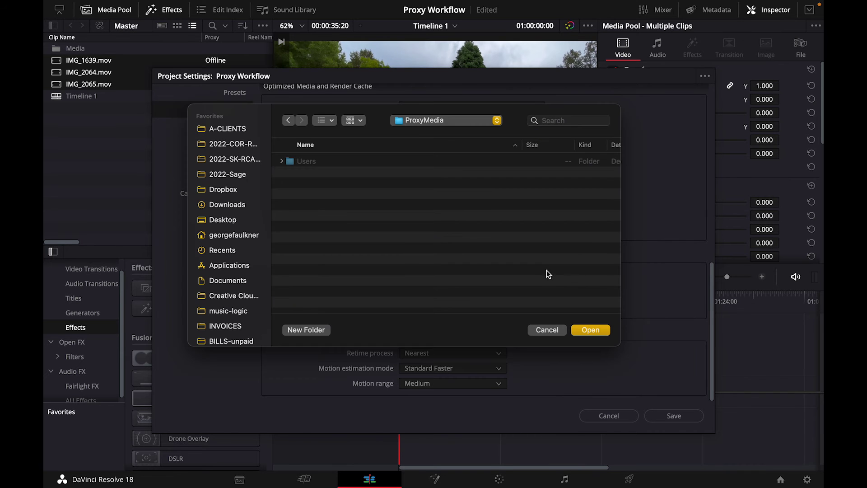
{"action": "scroll", "coordinate": [233, 251], "scroll_direction": "down", "scroll_amount": 10}
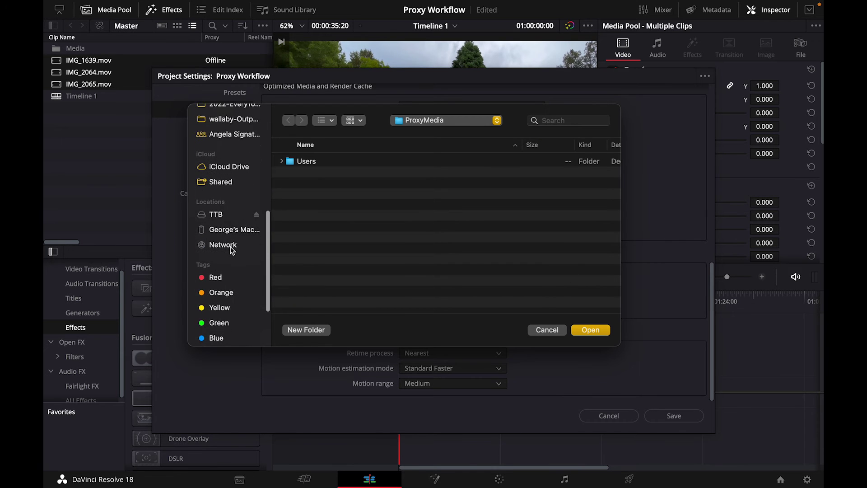
{"action": "left_click", "coordinate": [224, 218]}
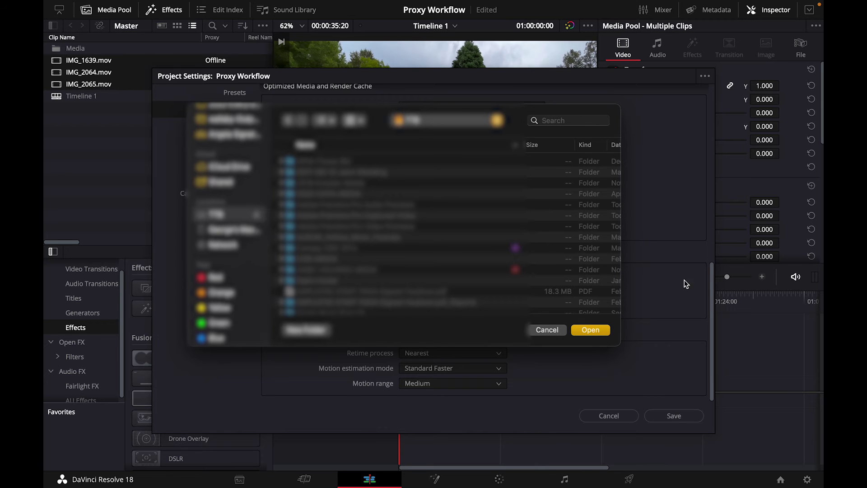
{"action": "left_click", "coordinate": [592, 330]}
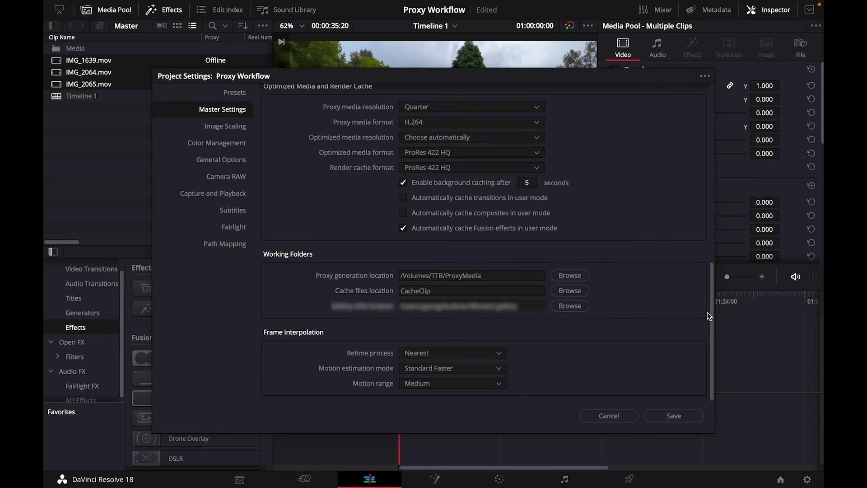
{"action": "left_click", "coordinate": [674, 416]}
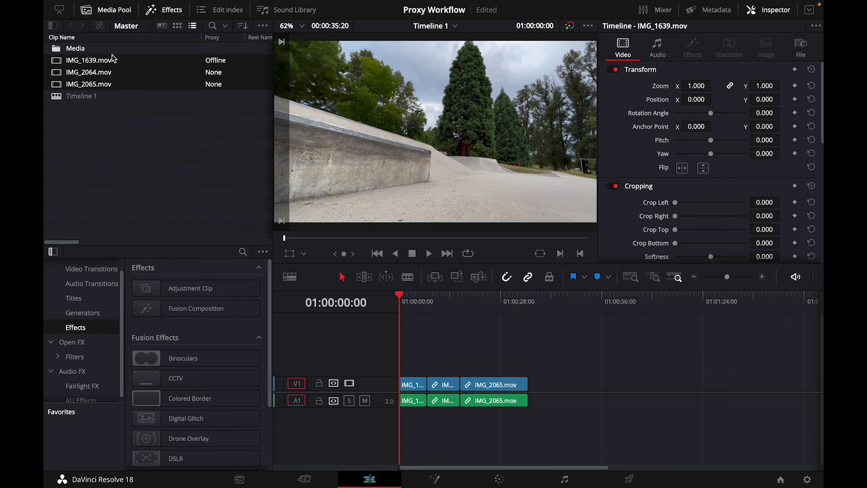
Generate proxy media for the three selected Media Pool clips
{"action": "right_click", "coordinate": [83, 65]}
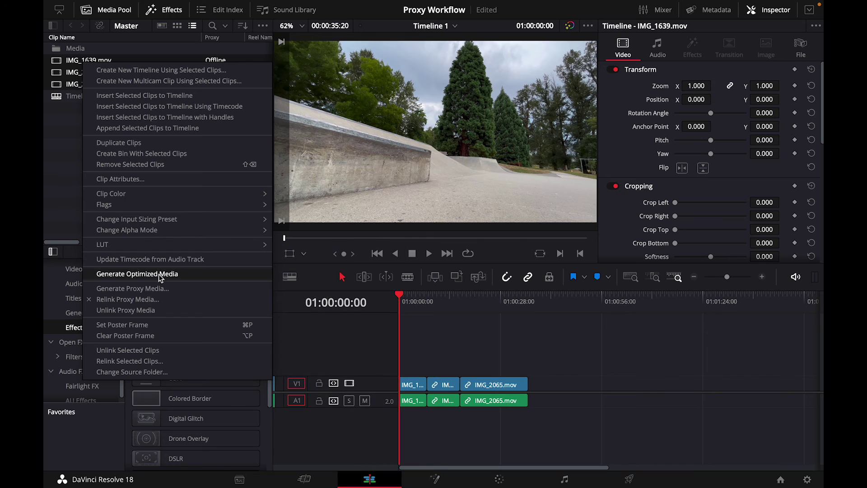
{"action": "left_click", "coordinate": [158, 288]}
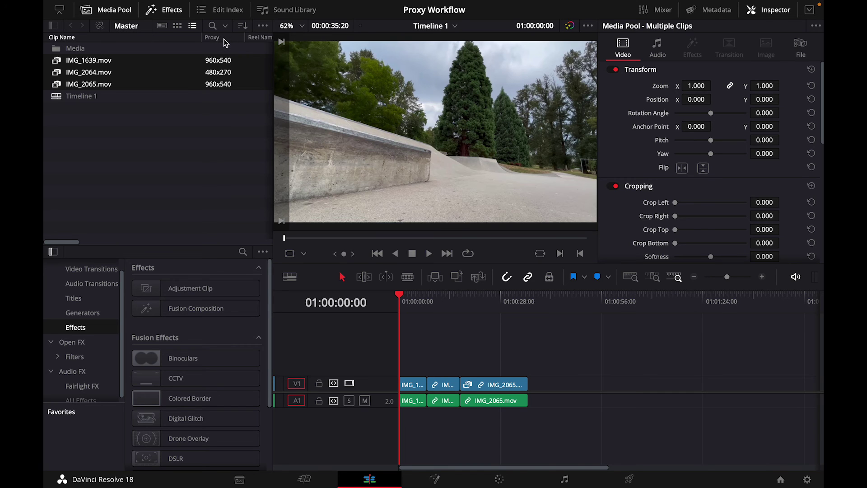
Check the Media Pool column list, then play the timeline from about 01:00:07
{"action": "right_click", "coordinate": [223, 39]}
{"action": "right_click", "coordinate": [227, 40]}
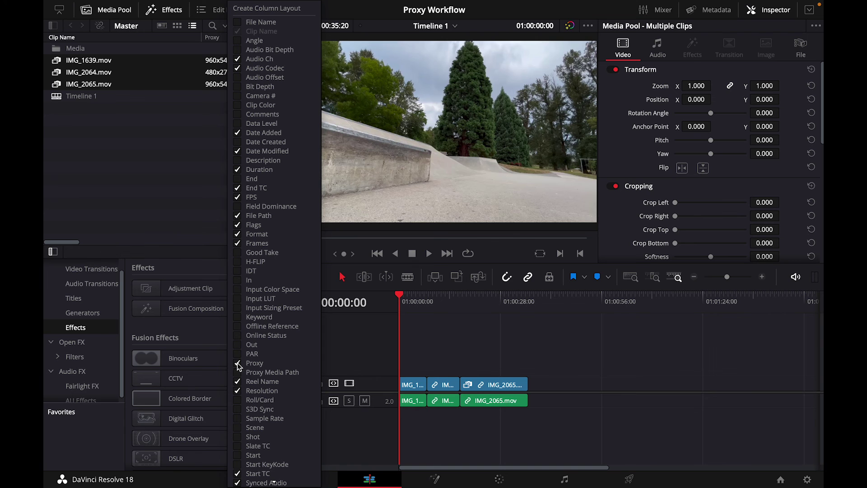
{"action": "left_click", "coordinate": [447, 314]}
{"action": "left_click", "coordinate": [427, 300]}
{"action": "key", "text": "space"}
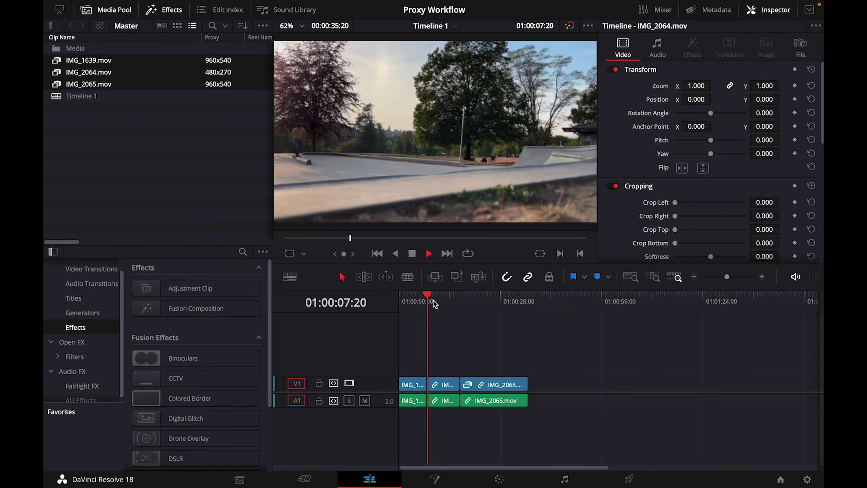